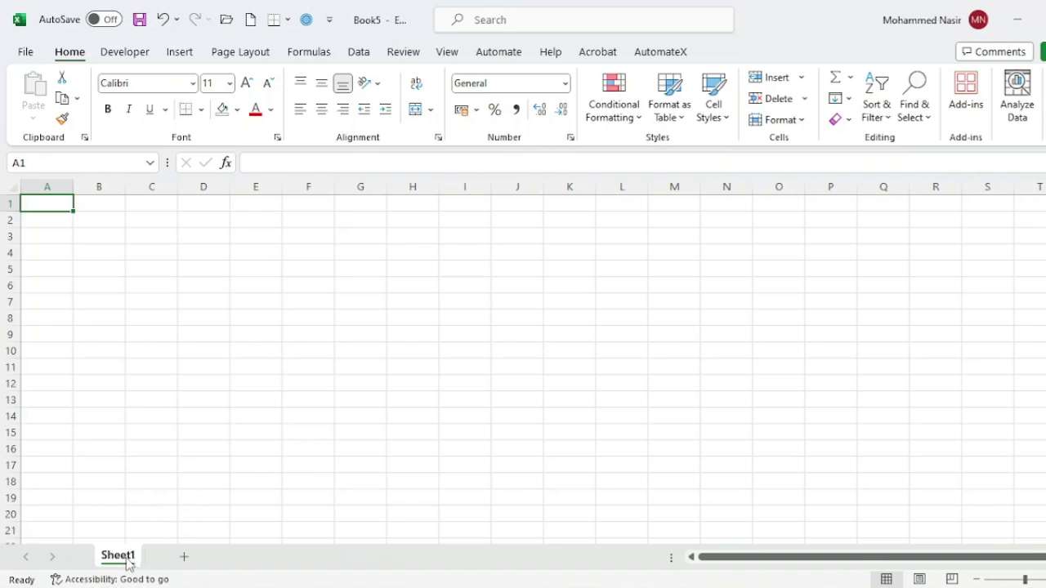
Add Sheet2 and Sheet3 to the workbook, then return to Sheet1.
click(185, 558)
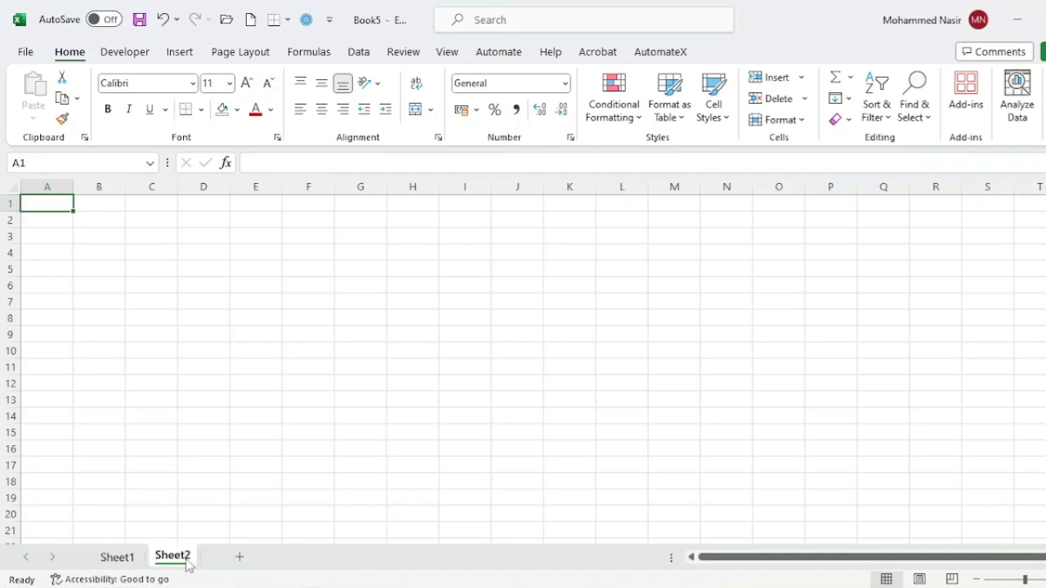
click(240, 563)
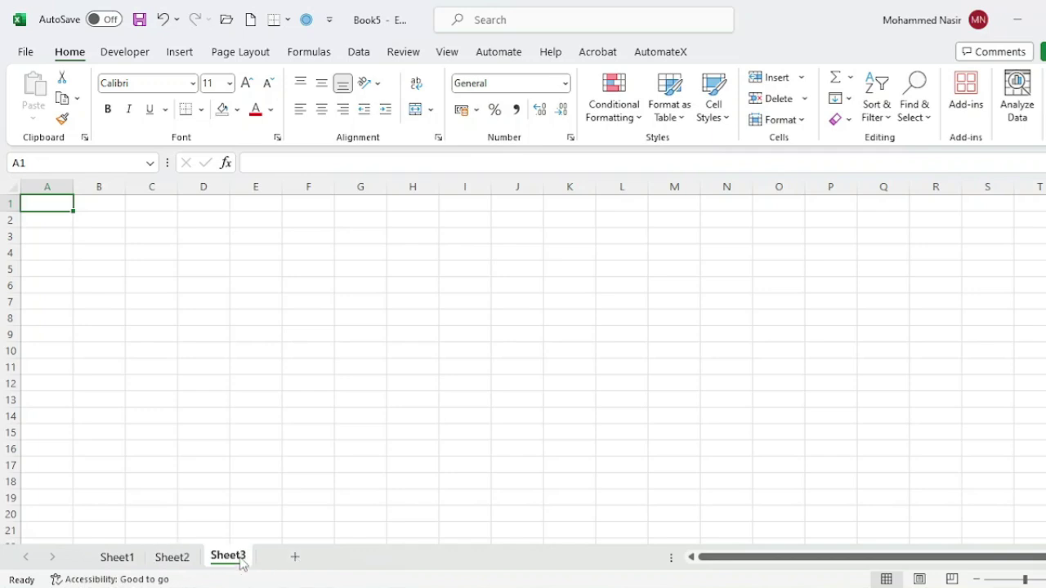
click(117, 559)
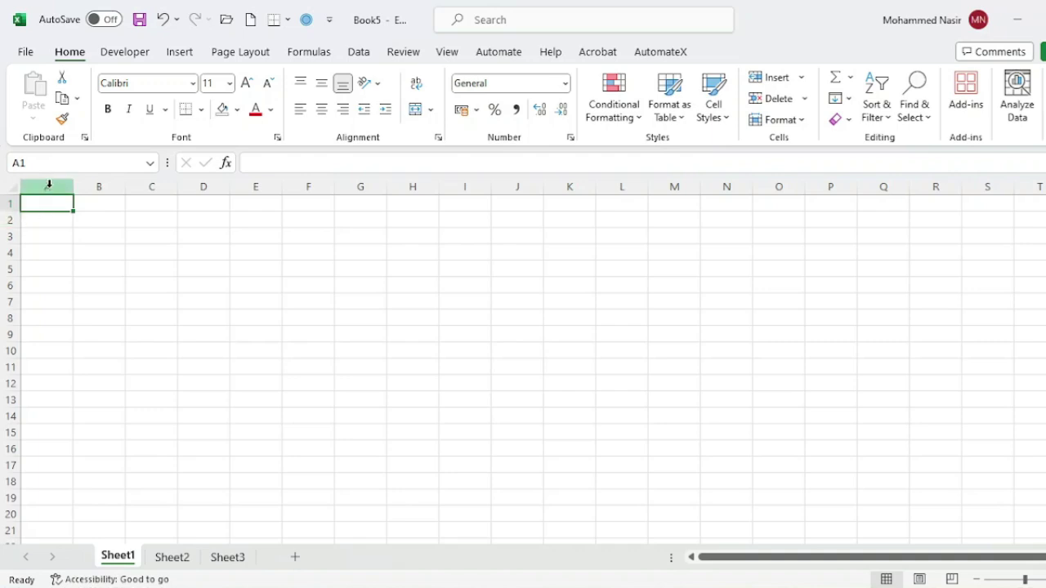
click(168, 187)
click(209, 186)
click(260, 187)
click(315, 186)
click(360, 186)
click(413, 186)
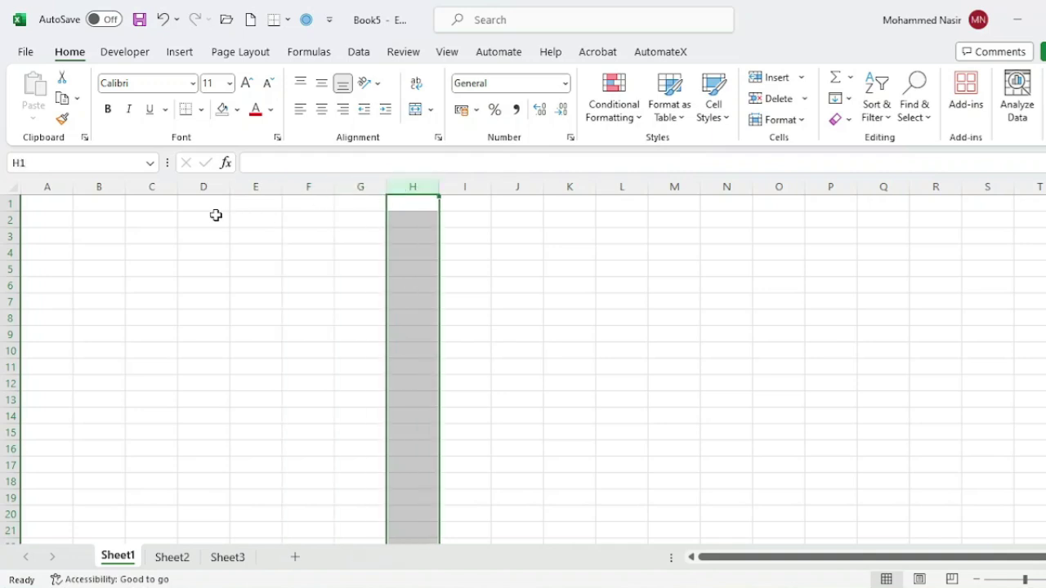
click(6, 203)
click(6, 219)
click(7, 235)
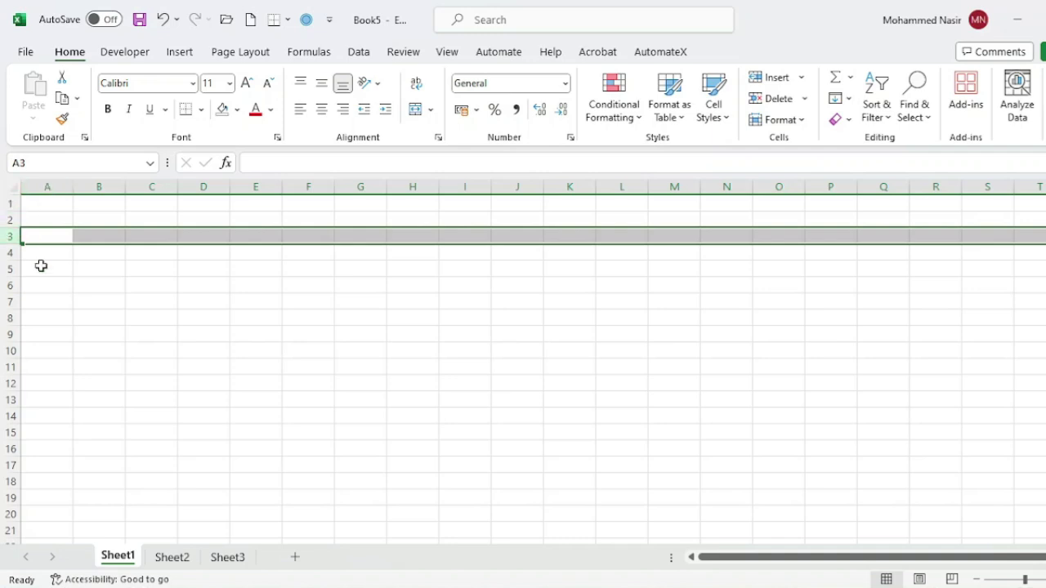
click(90, 235)
click(90, 219)
click(90, 237)
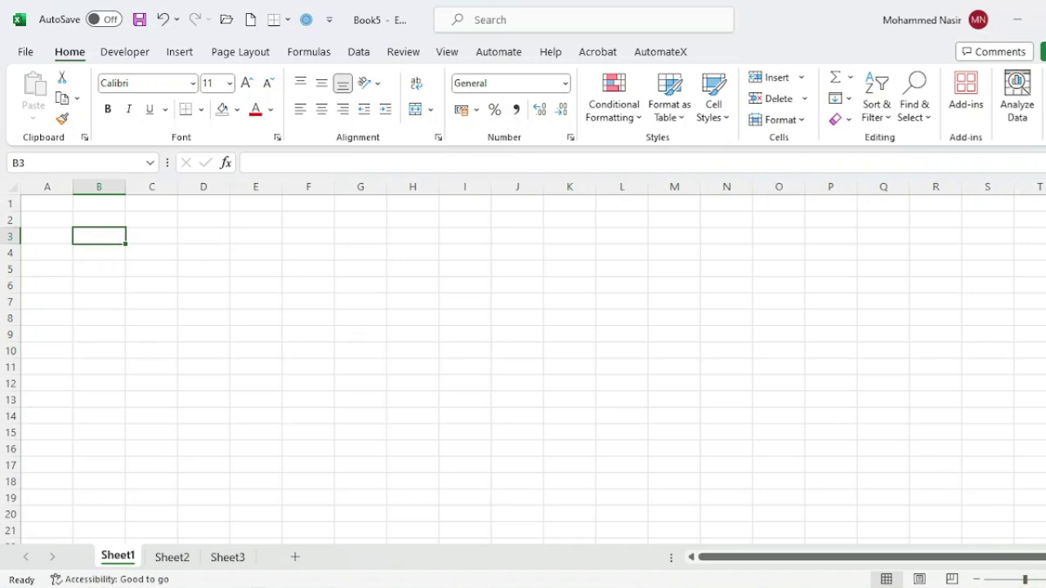
Zoom the Sheet1 grid out with the status-bar zoom controls.
scroll(1006, 580, up, 3)
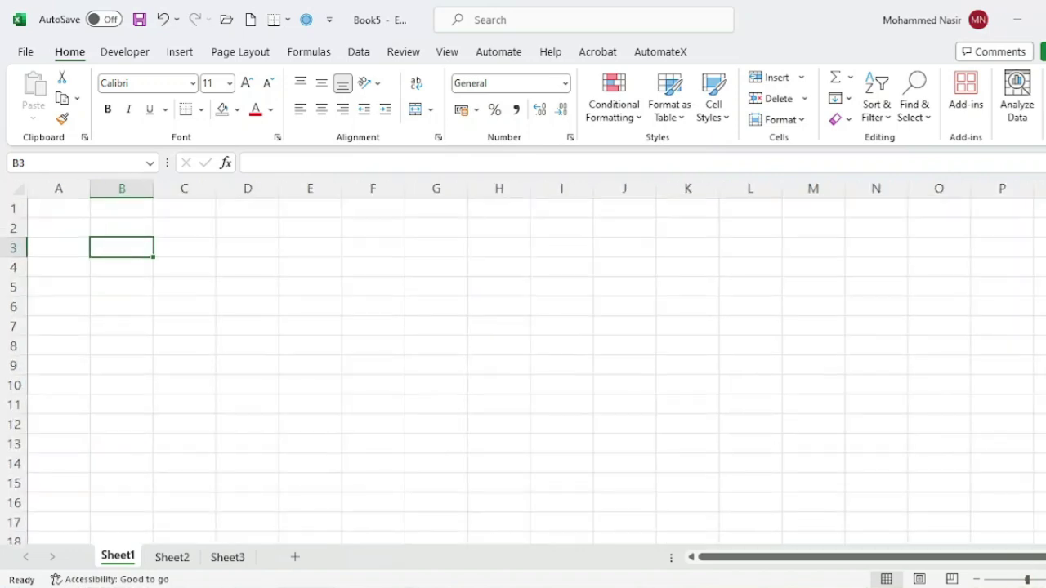
click(976, 579)
click(976, 579)
click(977, 579)
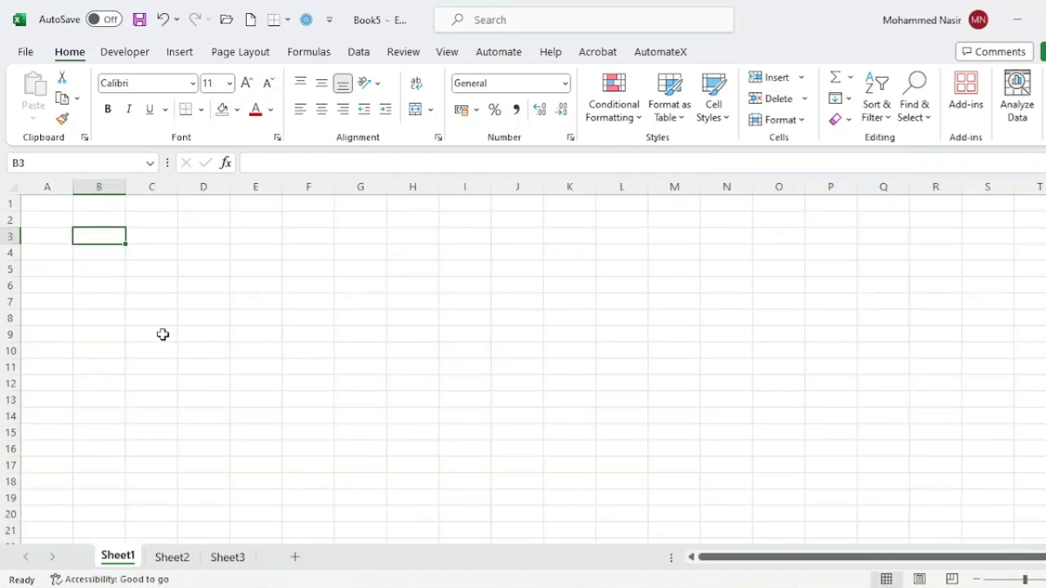
mouse_move(972, 557)
mouse_down()
mouse_move(991, 558)
mouse_move(850, 558)
mouse_move(976, 554)
mouse_up()
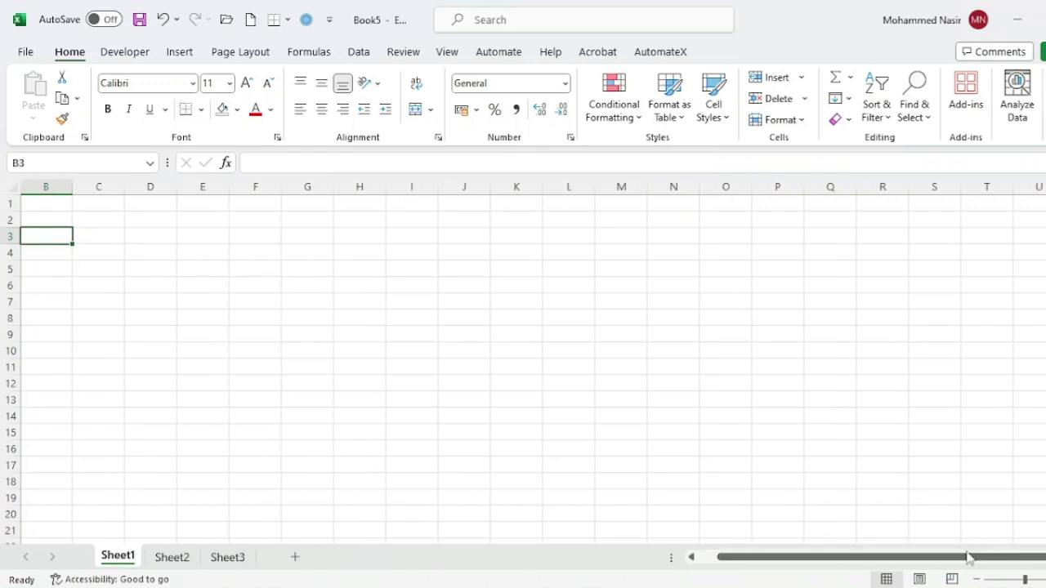
Switch to Page Layout view and check cells A1, I1 and J1 across the first page edge.
click(920, 579)
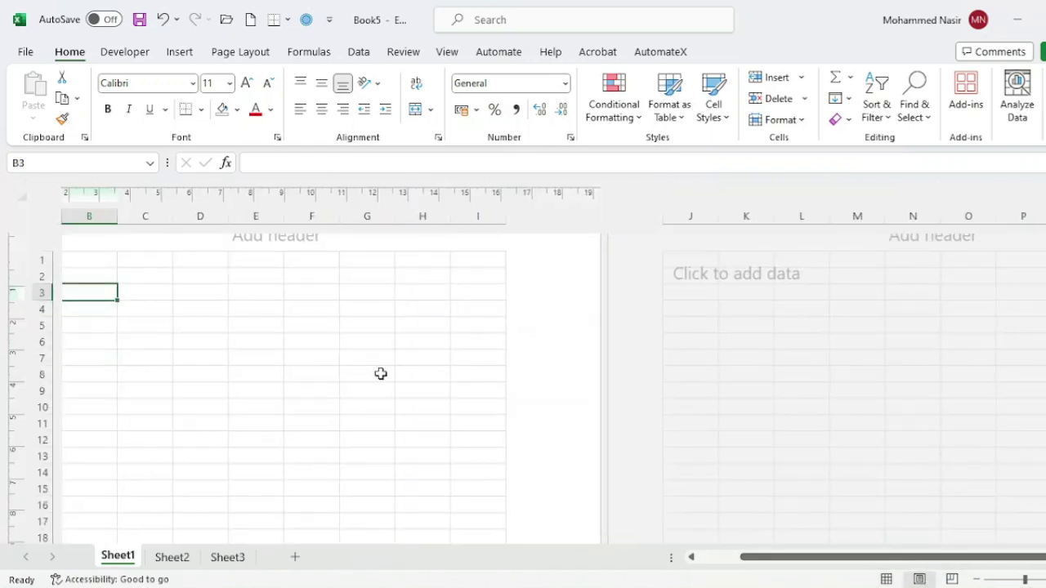
drag(785, 555, 738, 561)
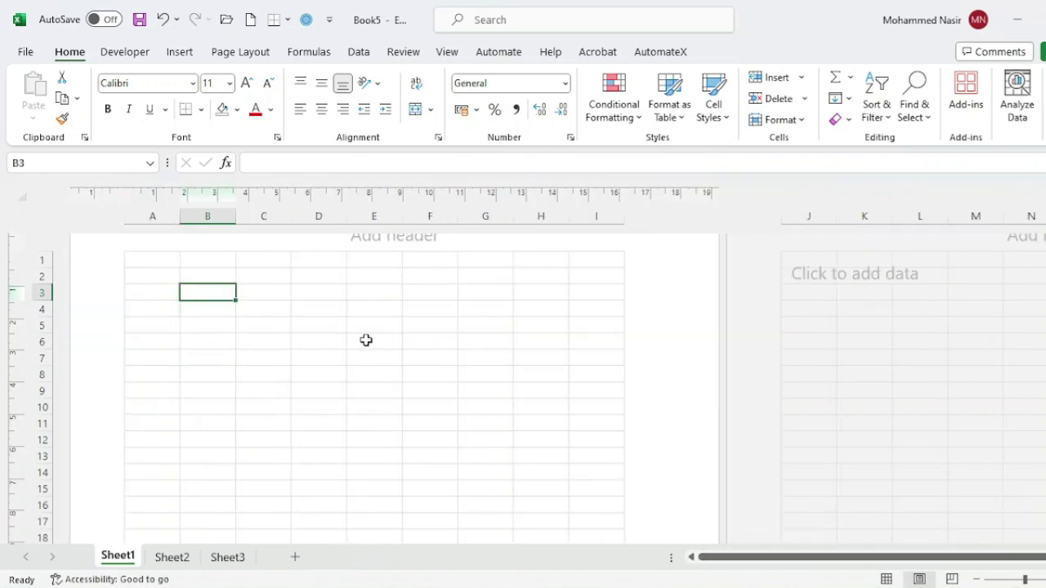
click(136, 254)
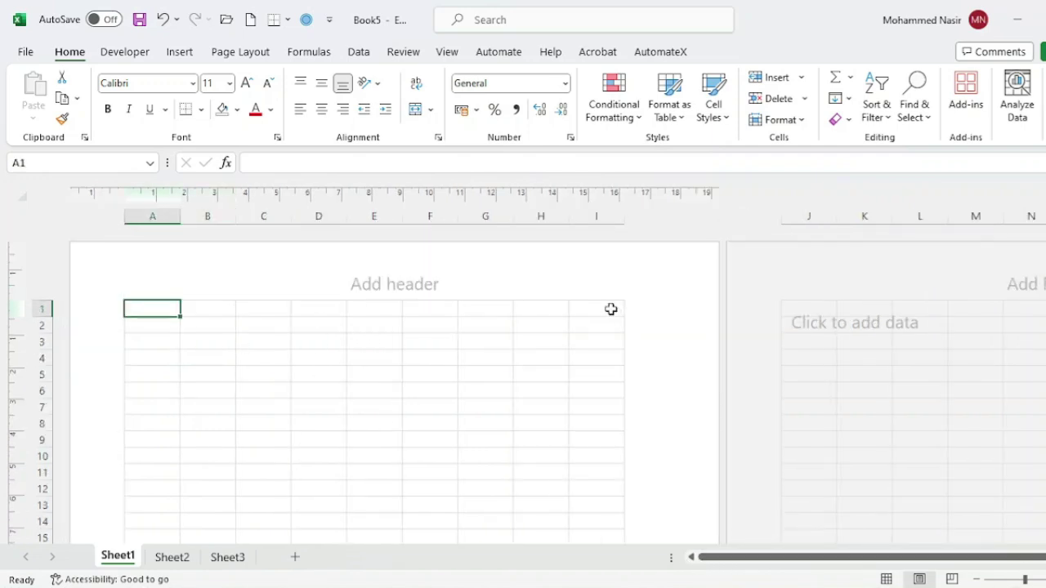
click(611, 309)
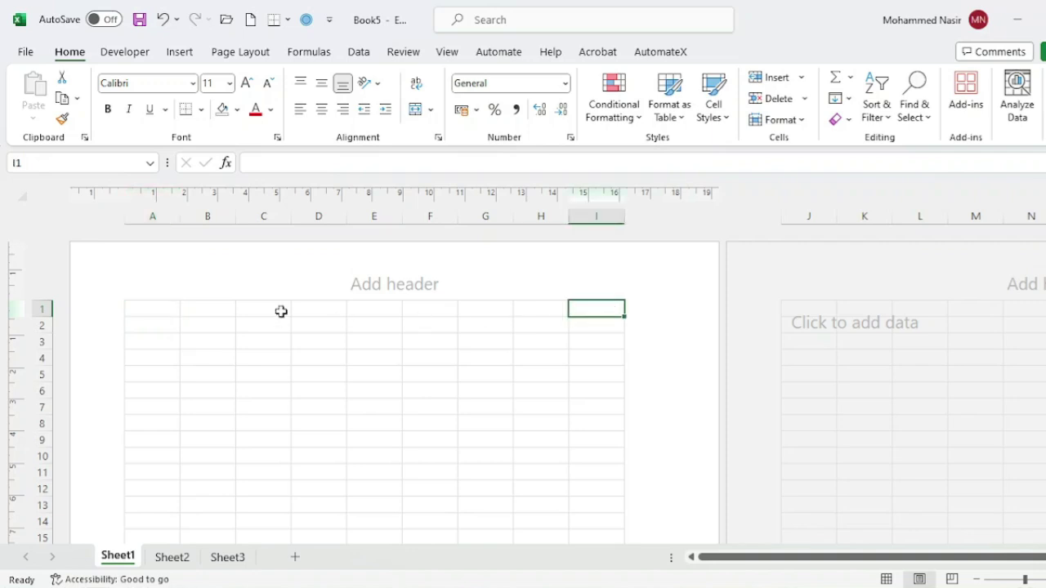
click(820, 308)
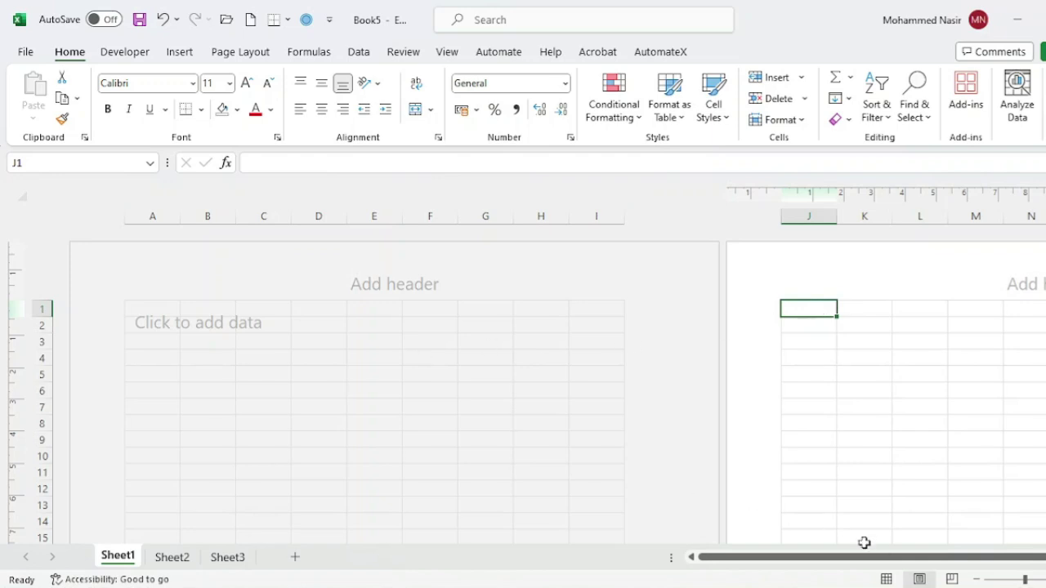
Toggle between Page Break Preview and Normal view twice, selecting A1 in between.
click(952, 579)
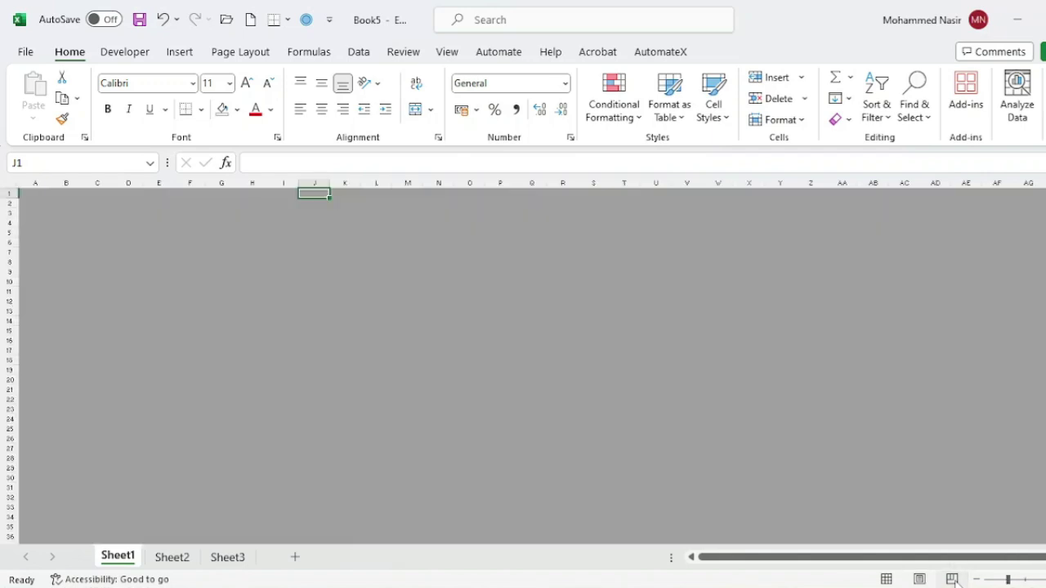
click(886, 580)
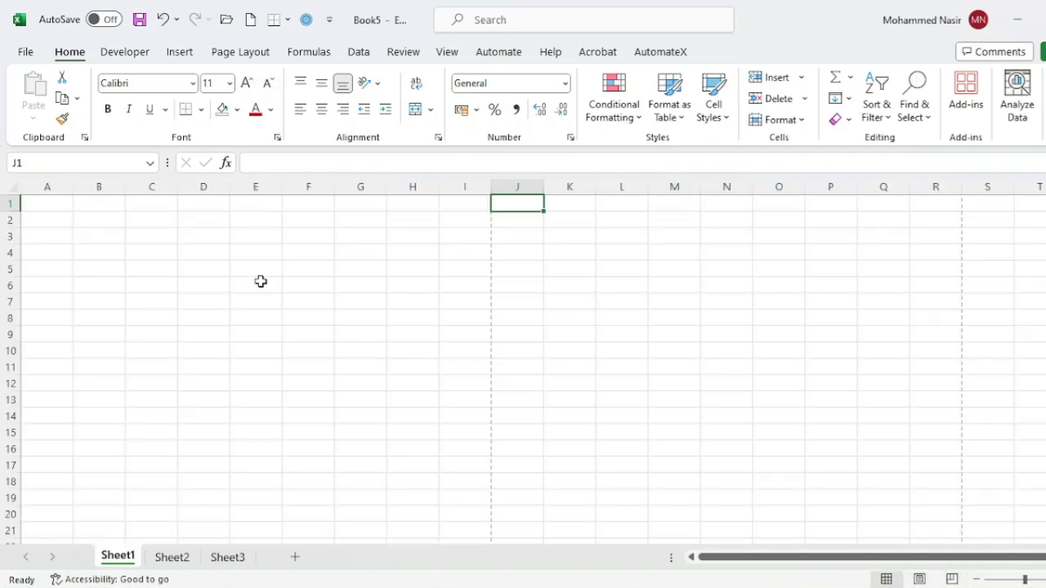
click(57, 204)
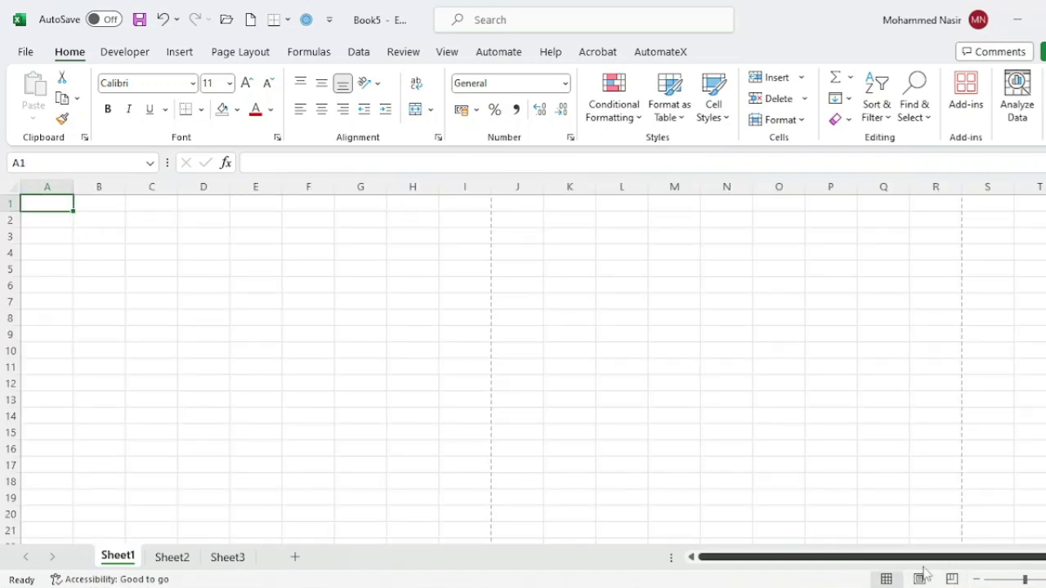
click(952, 580)
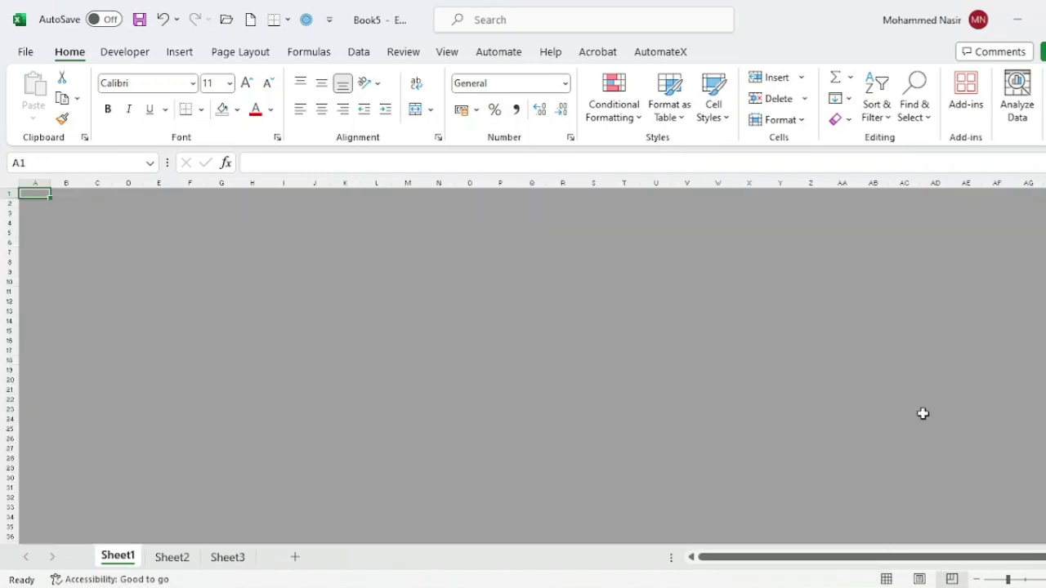
click(887, 579)
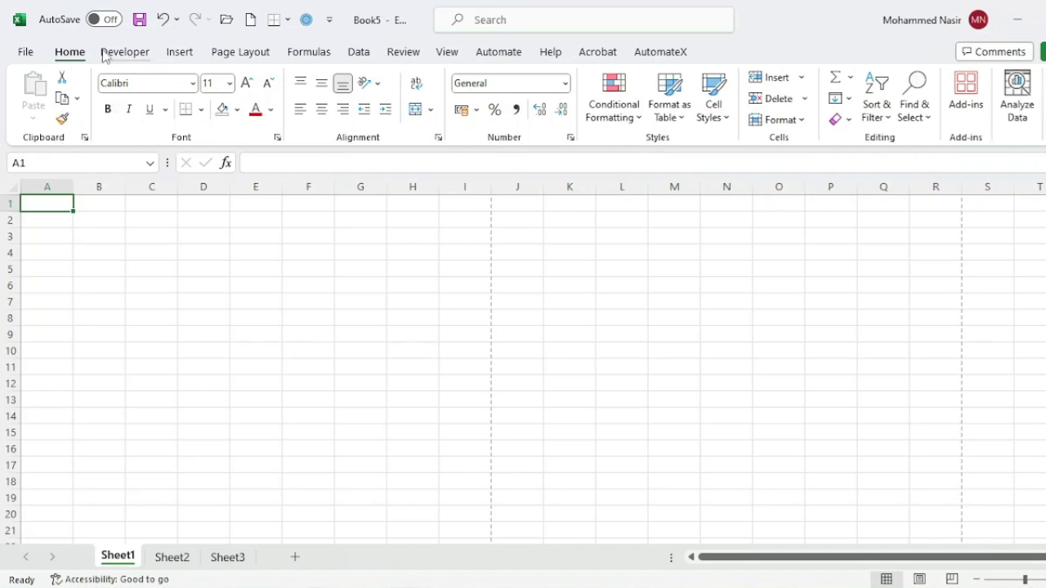
Show the Developer and then the Insert ribbon tabs, and select cells B5 and A1.
click(112, 53)
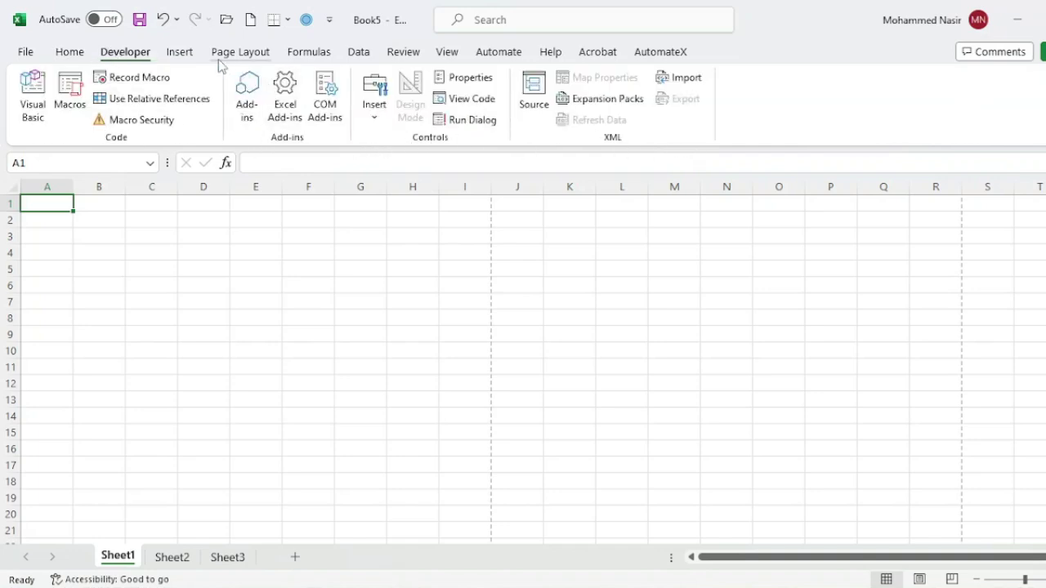
click(180, 52)
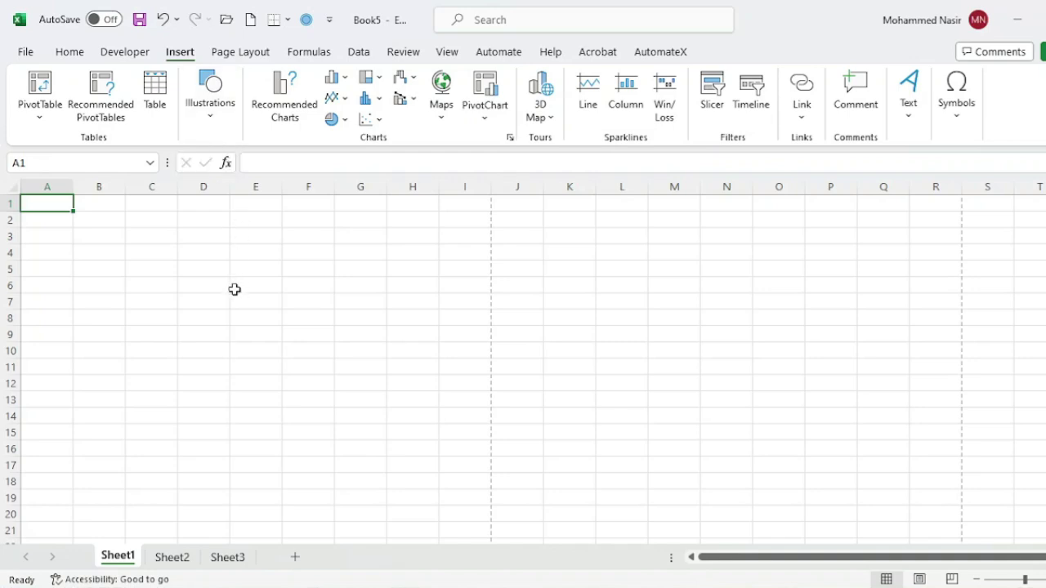
click(113, 277)
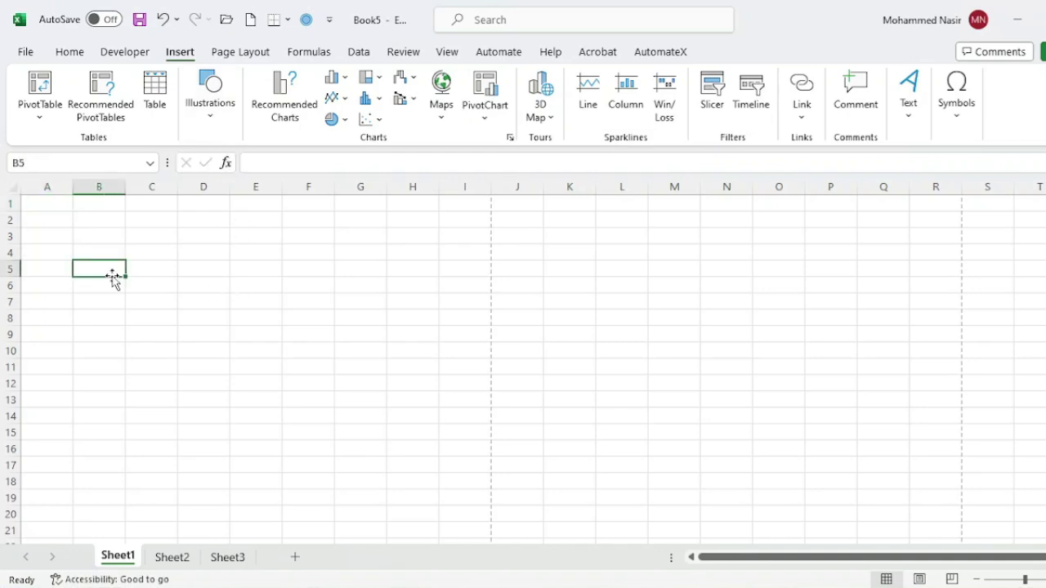
click(45, 203)
mouse_move(679, 587)
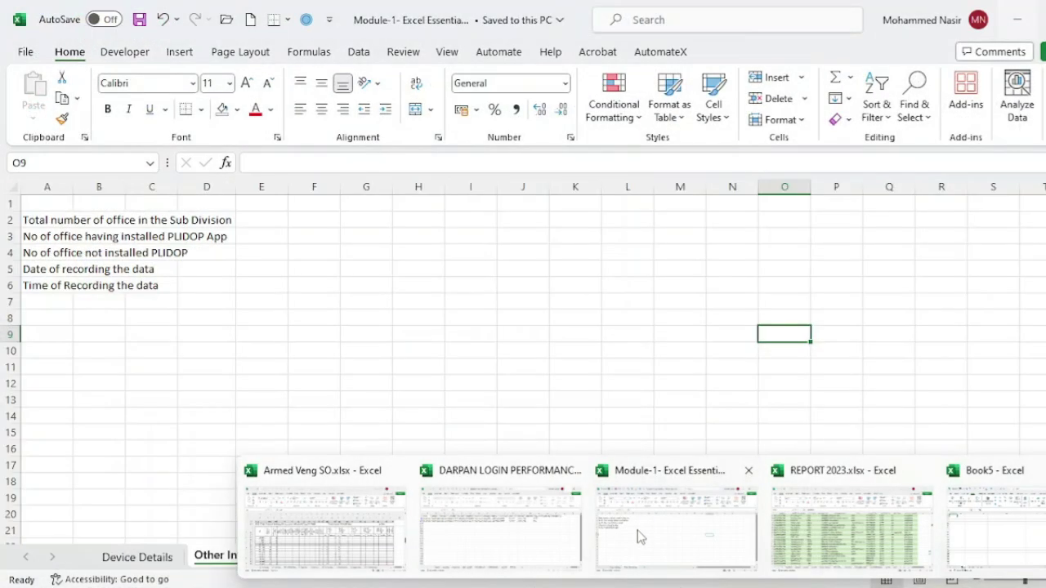
Open the Module-1 workbook's Device Details sheet and inspect A1, then A2 through C2.
click(637, 530)
click(137, 557)
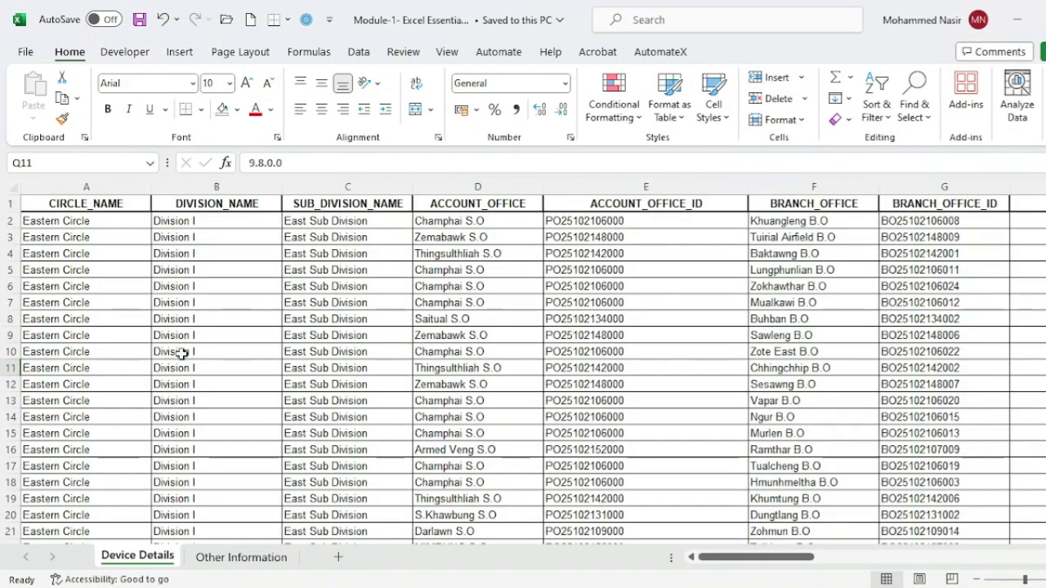
click(82, 206)
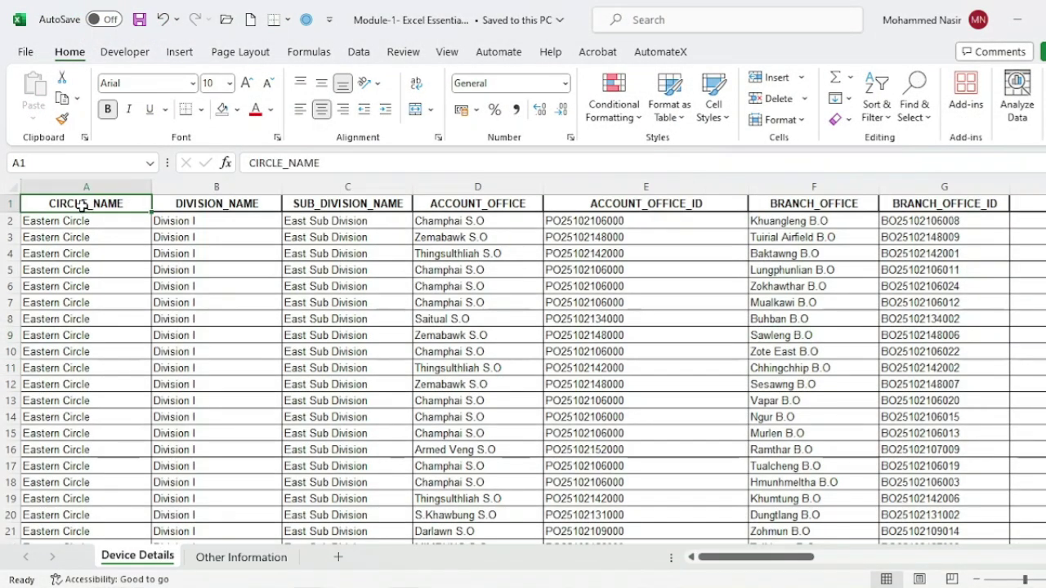
click(63, 225)
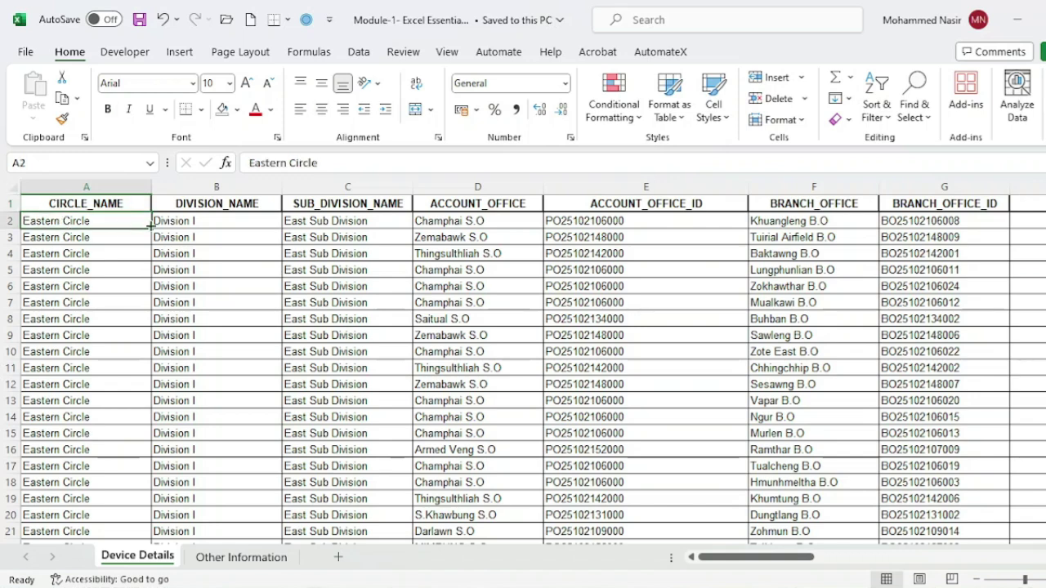
click(196, 223)
click(315, 221)
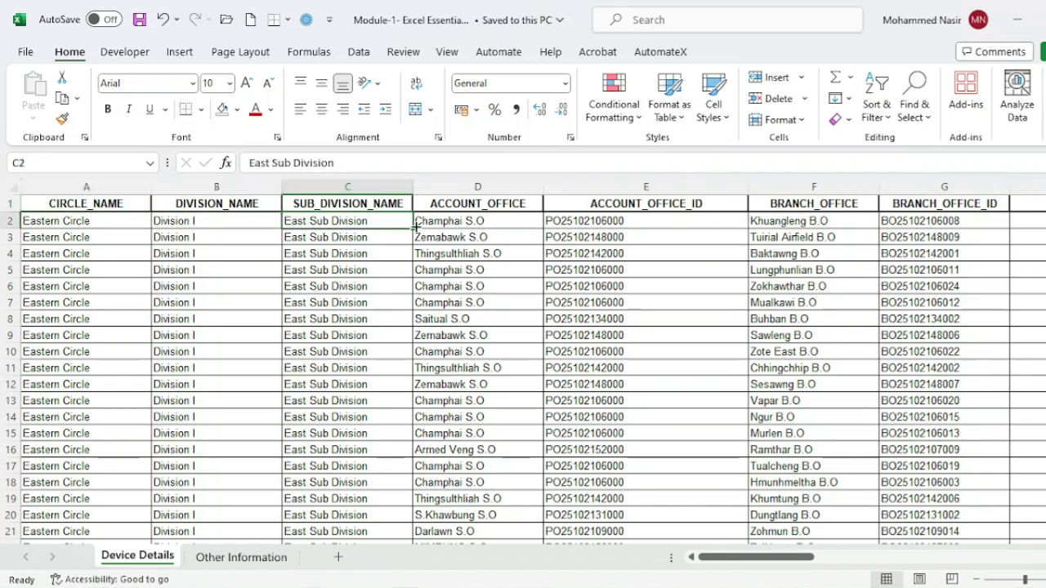
Inspect row 2 from D2 through H2, return to B2, then show the Other Information sheet.
click(470, 221)
click(645, 221)
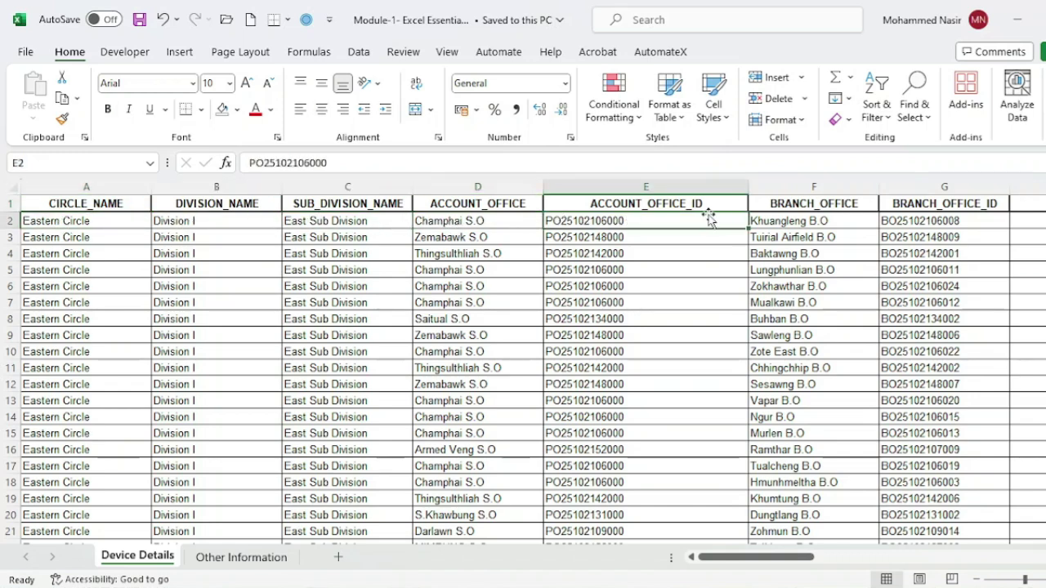
click(834, 219)
click(940, 221)
click(1032, 224)
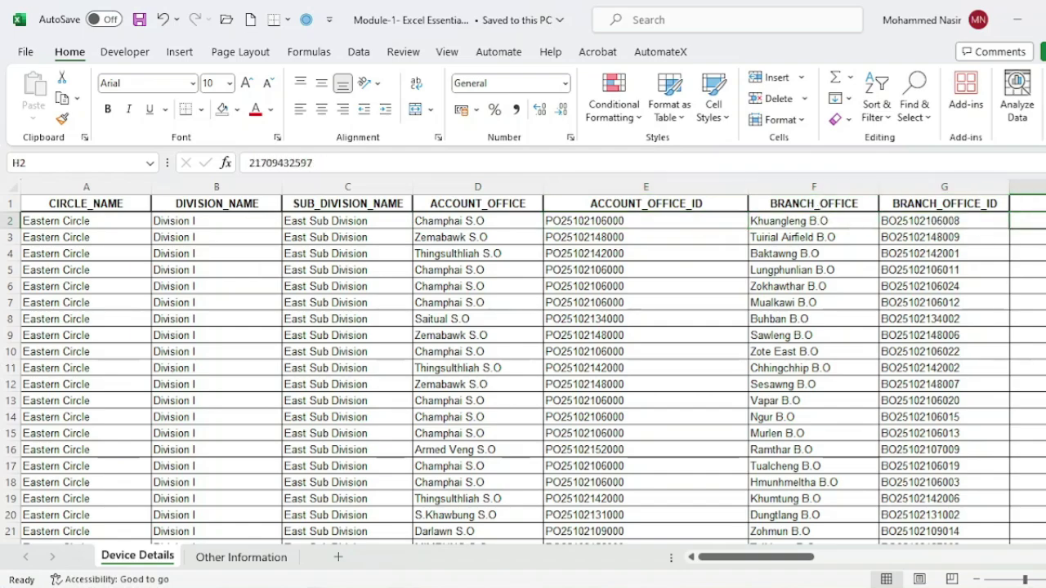
drag(801, 556, 772, 556)
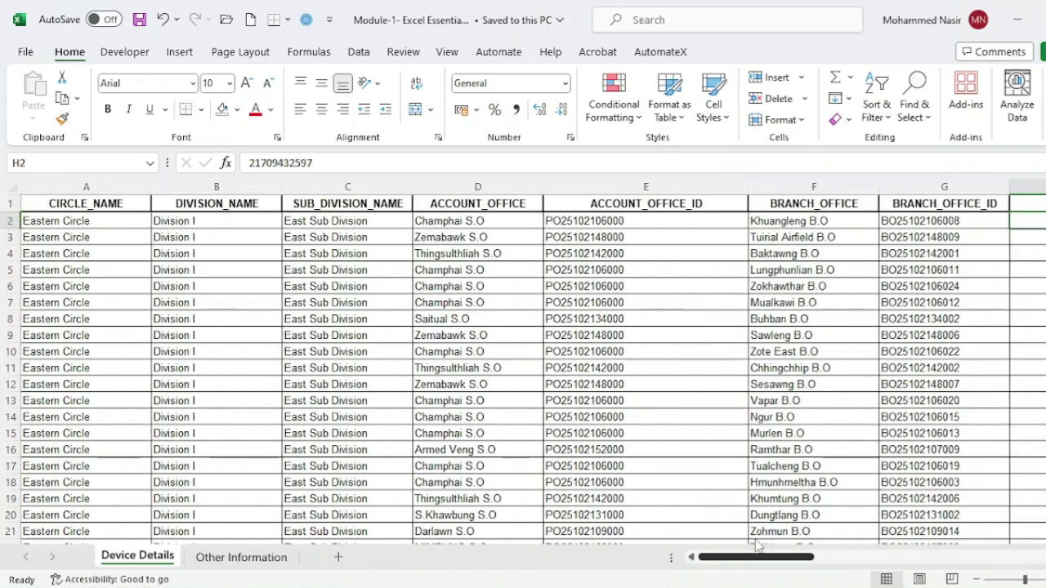
click(231, 220)
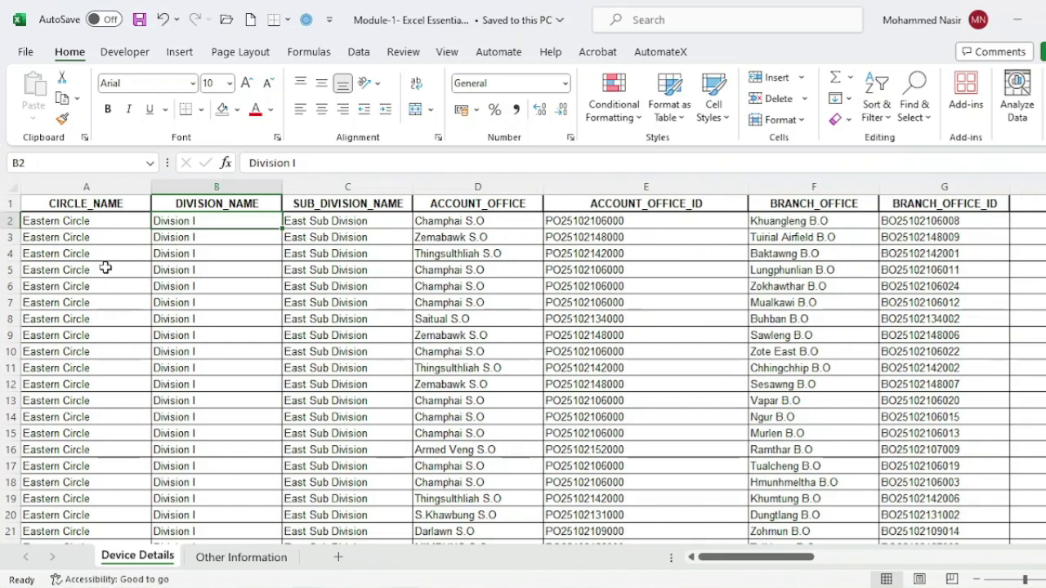
click(238, 559)
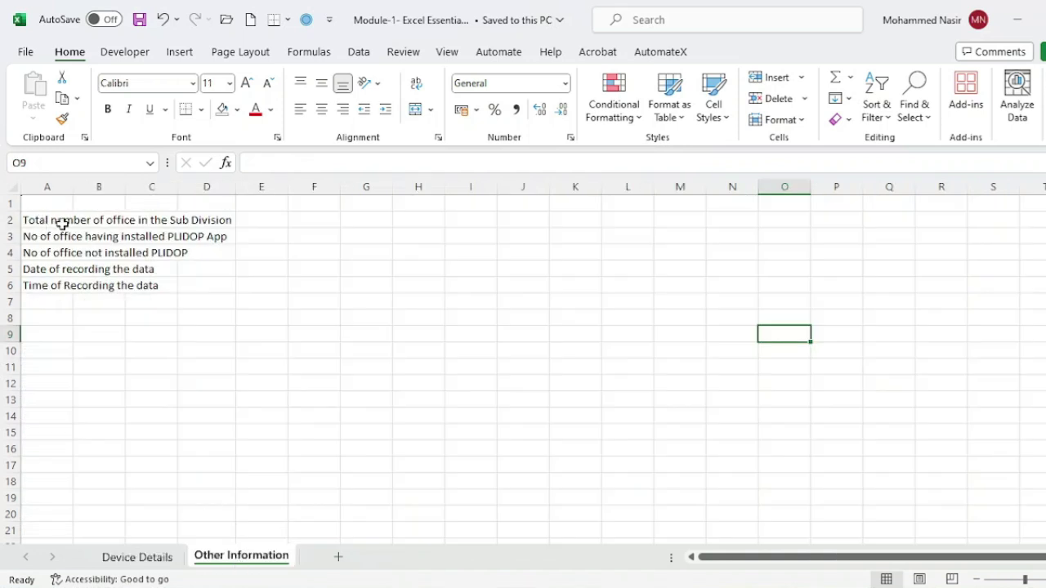
click(199, 223)
click(270, 222)
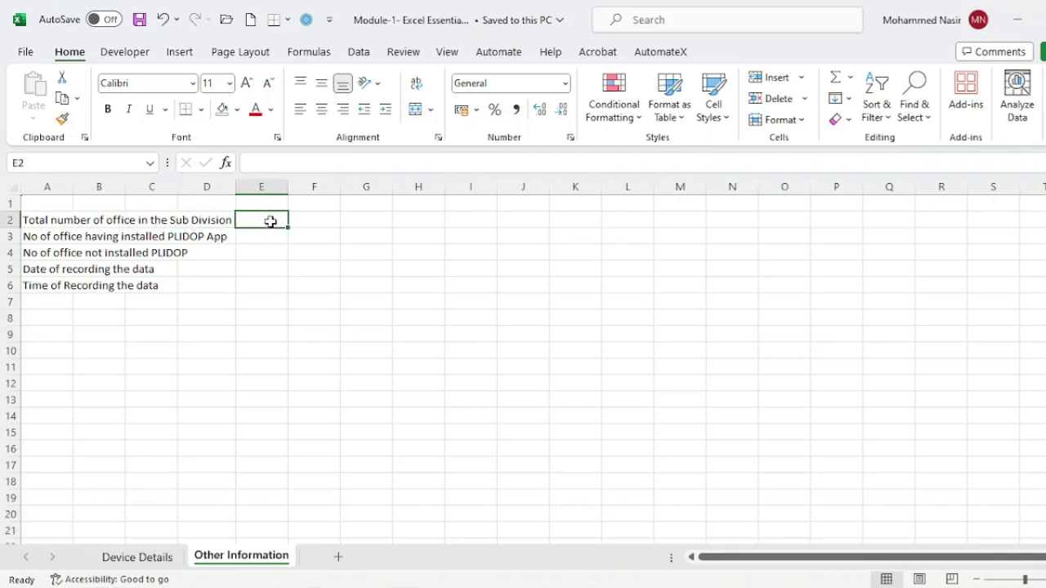
click(33, 222)
click(38, 233)
click(137, 558)
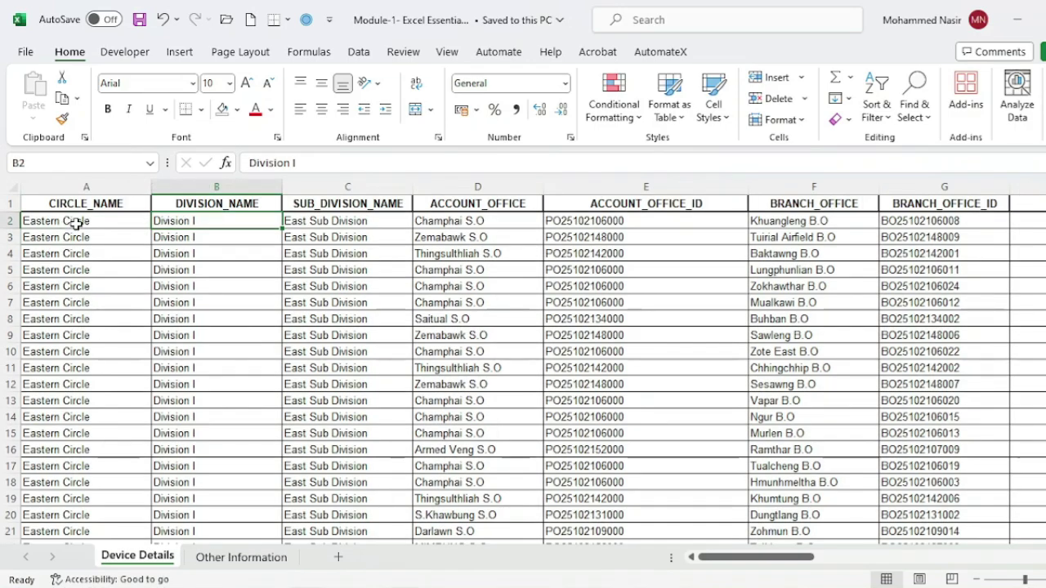
click(228, 559)
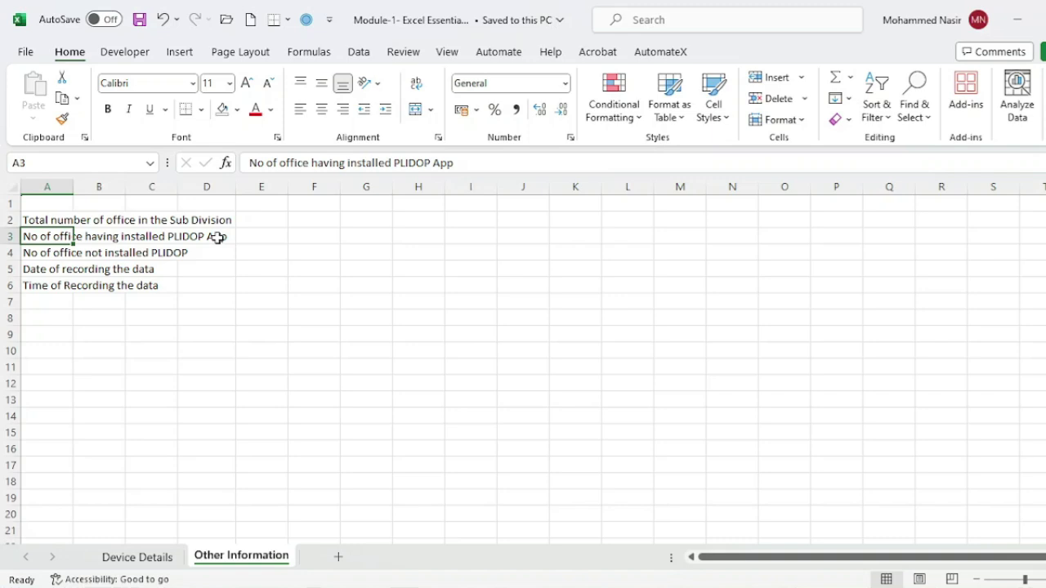
key(Right)
key(Right)
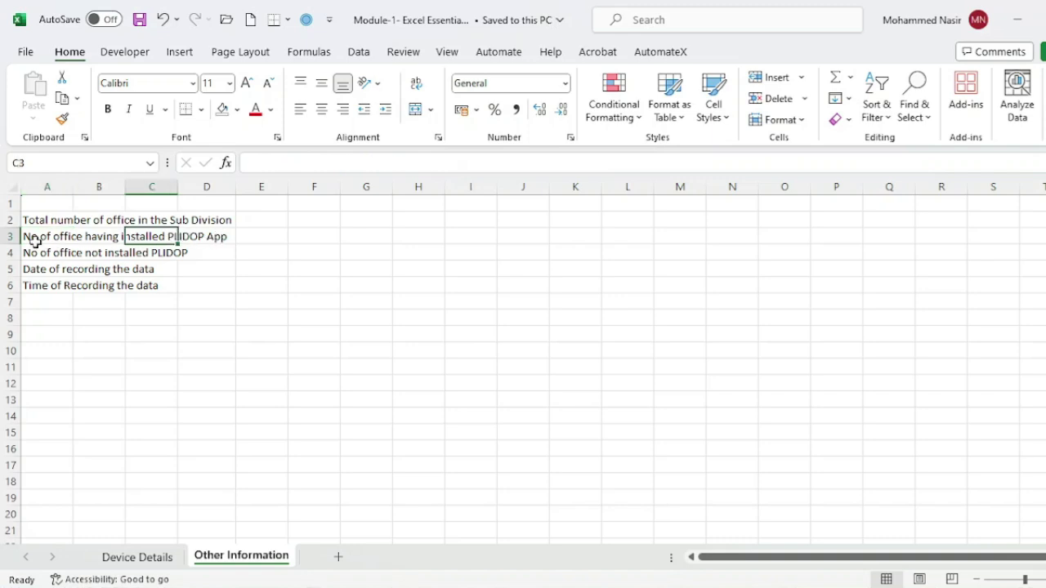
click(250, 237)
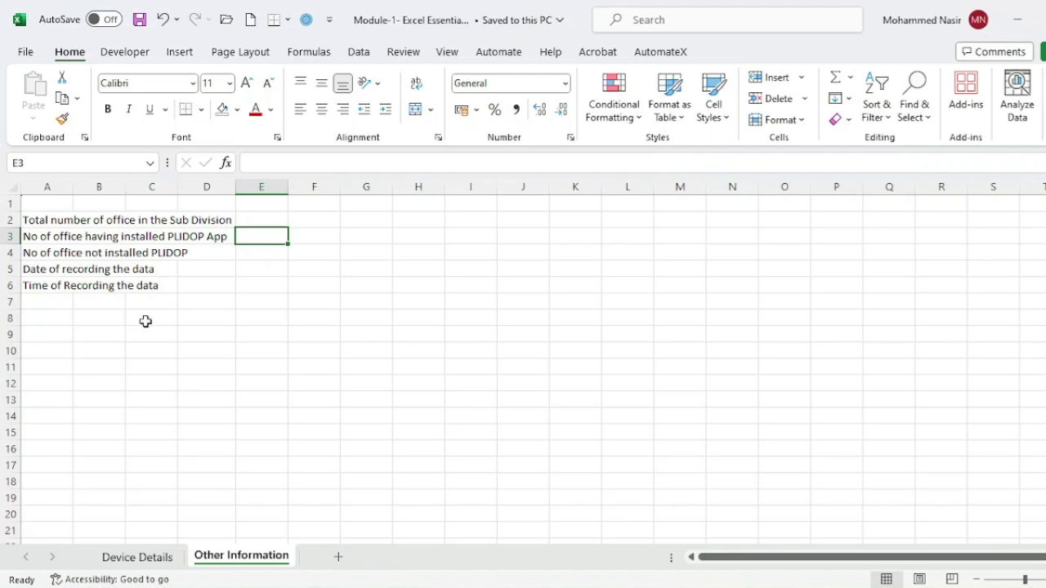
click(255, 270)
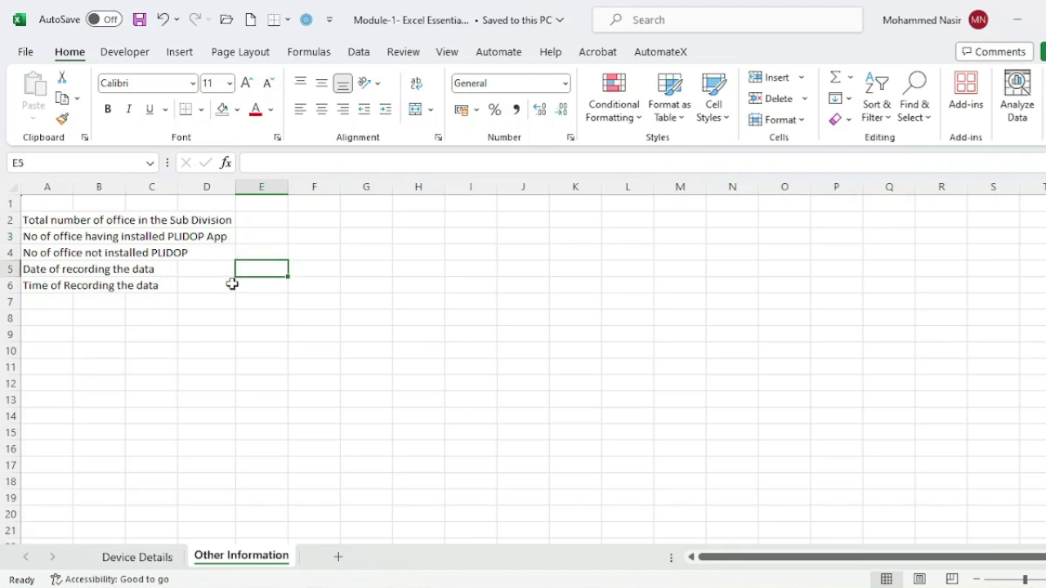
click(257, 286)
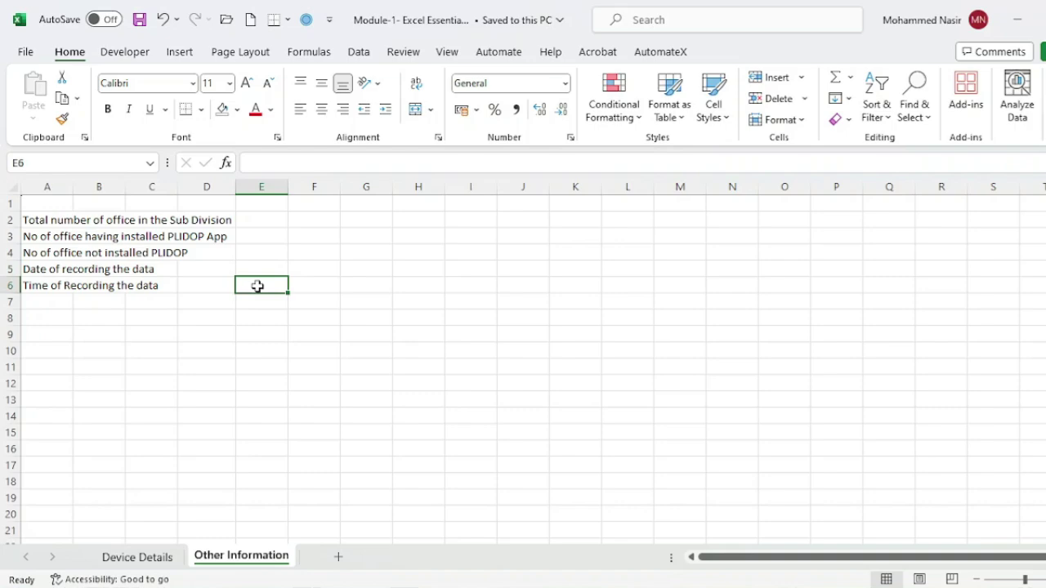
click(135, 558)
click(241, 556)
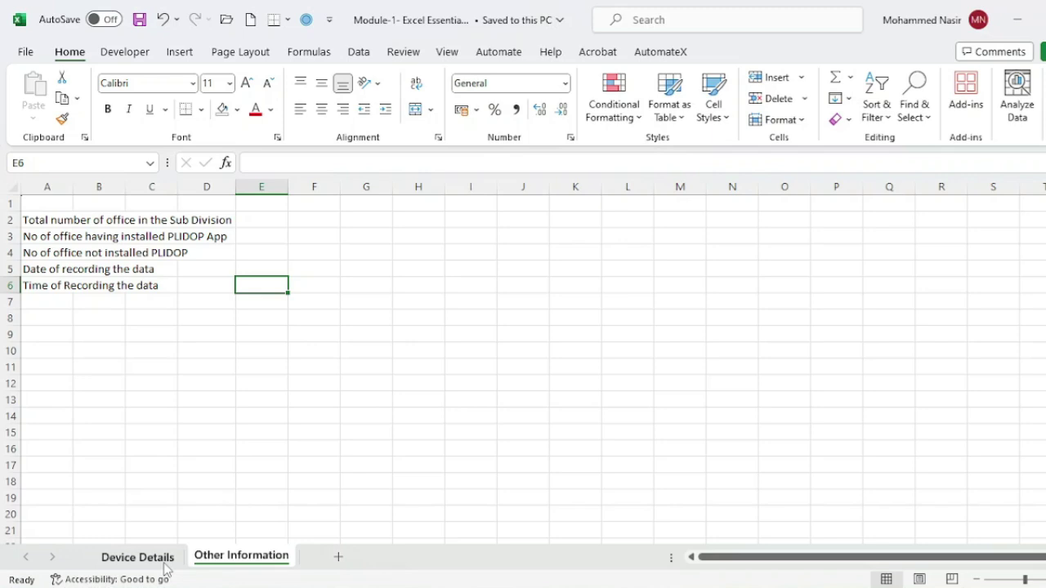
Return to the Device Details sheet and inspect cells B3, A3 and B5.
click(137, 558)
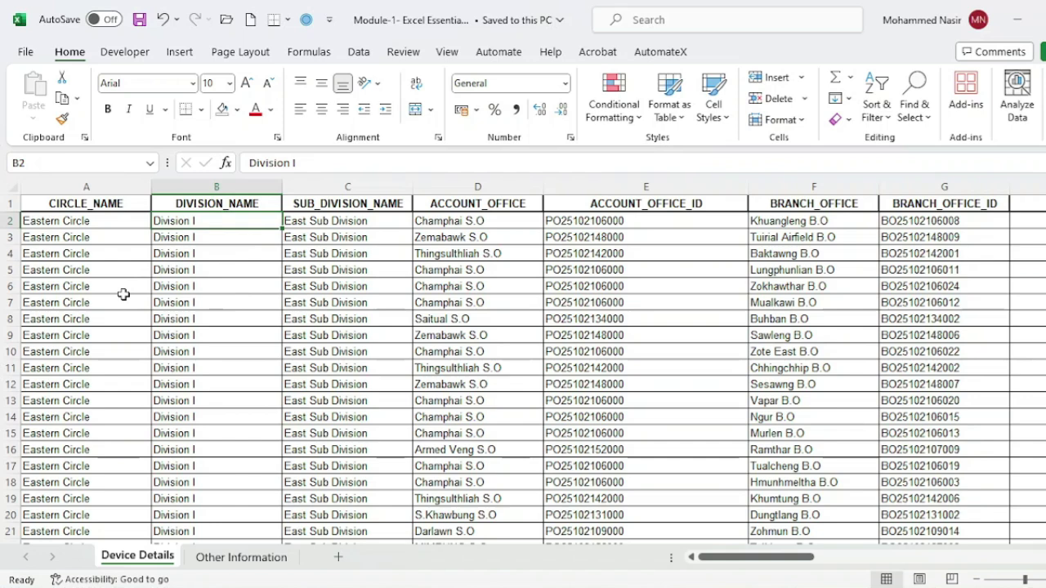
click(202, 243)
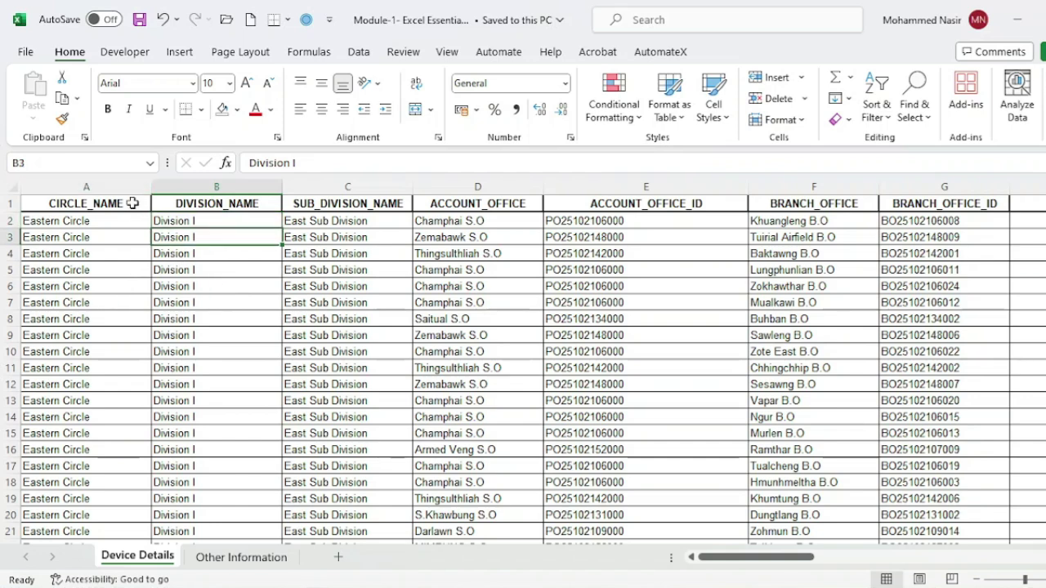
click(119, 237)
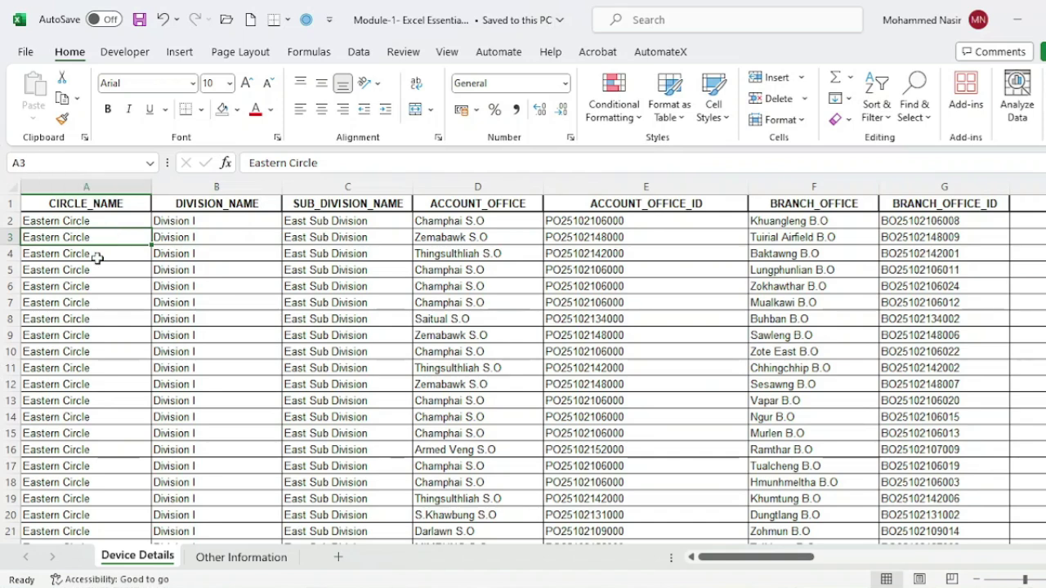
click(210, 237)
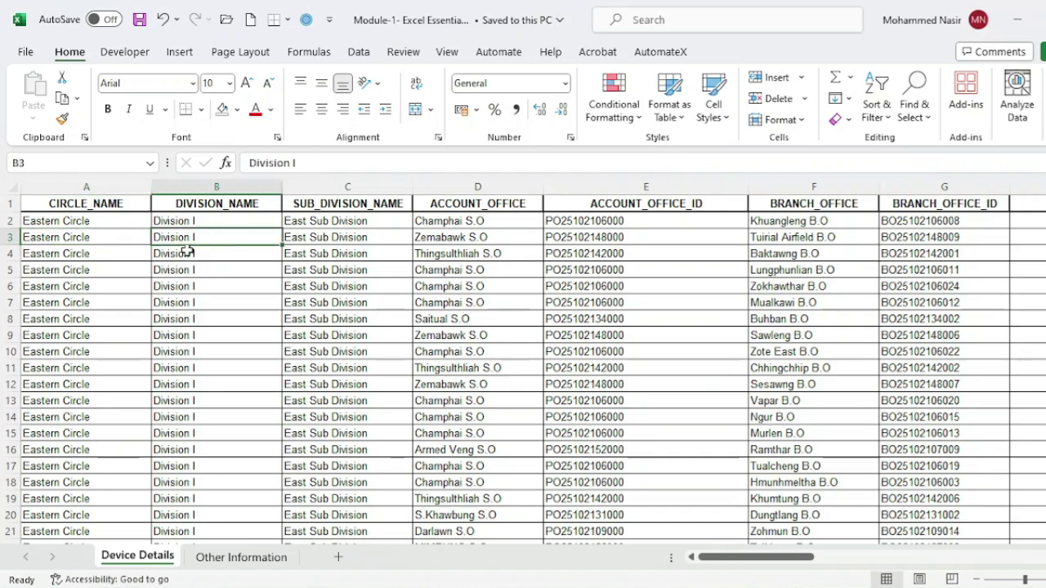
click(217, 271)
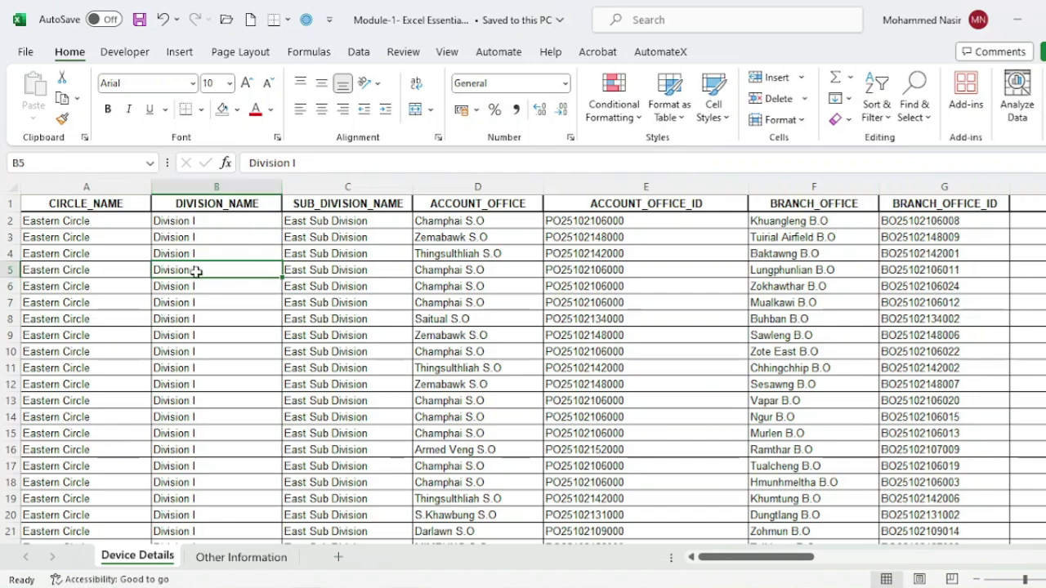
Inspect the ACCOUNT_OFFICE_ID column: cell E6, the whole column E, then E7 and E6.
click(670, 290)
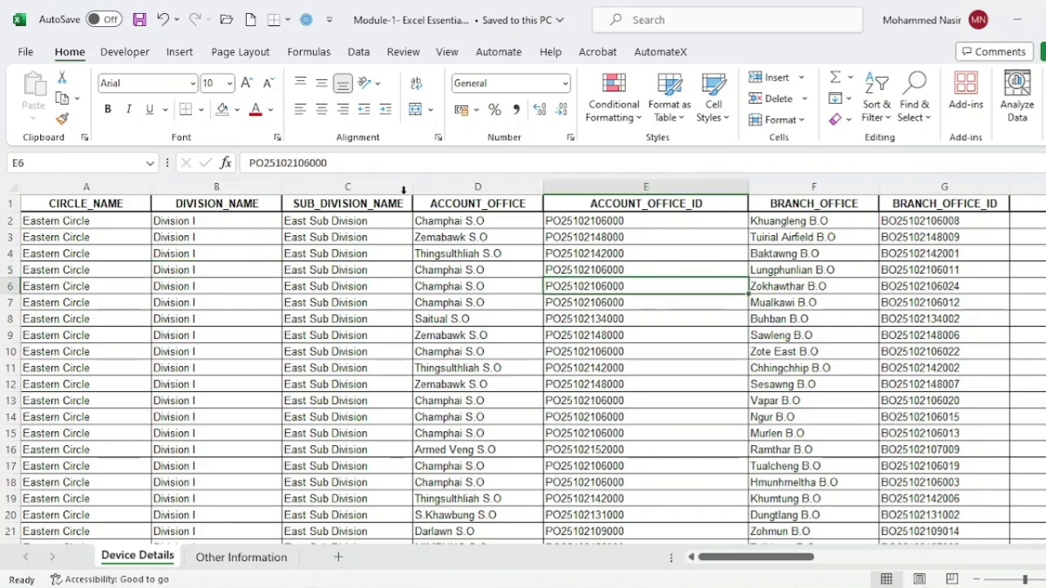
click(661, 182)
click(678, 309)
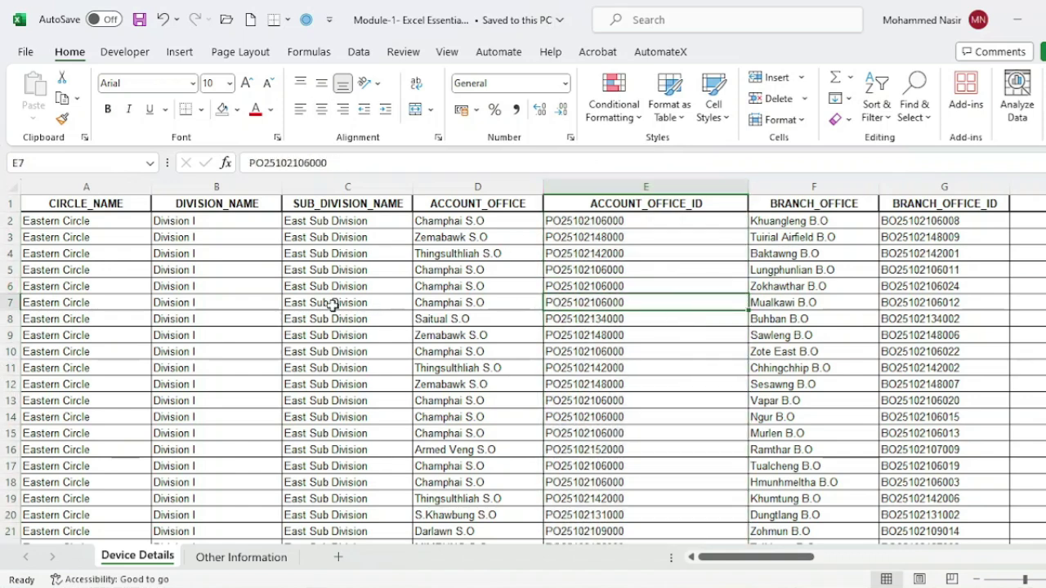
click(654, 287)
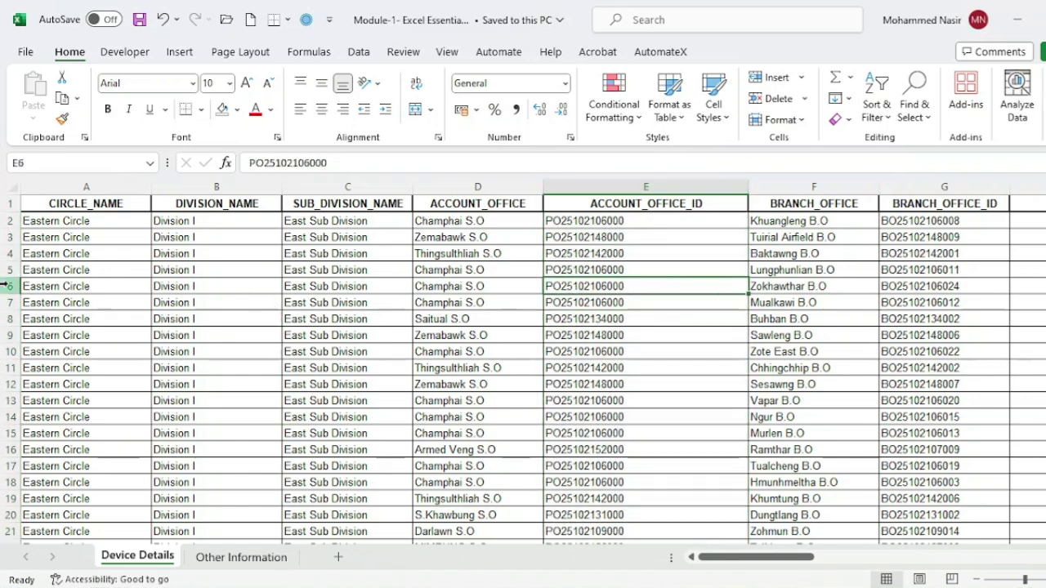